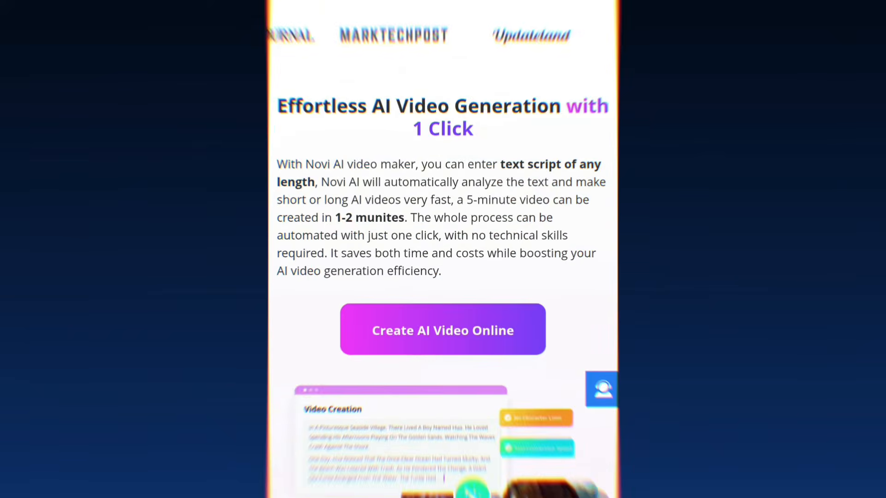
Step: Start a new text-to-video project in Novi AI
scroll(443, 249, "up", 1)
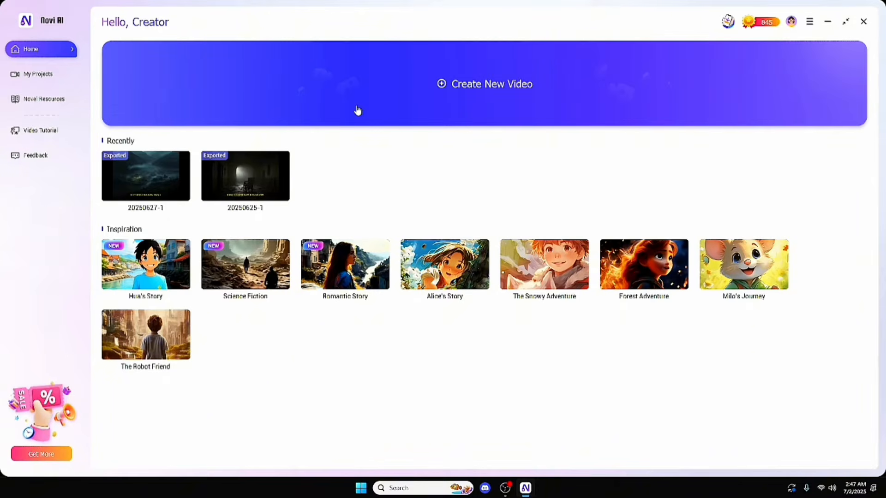
left_click(48, 77)
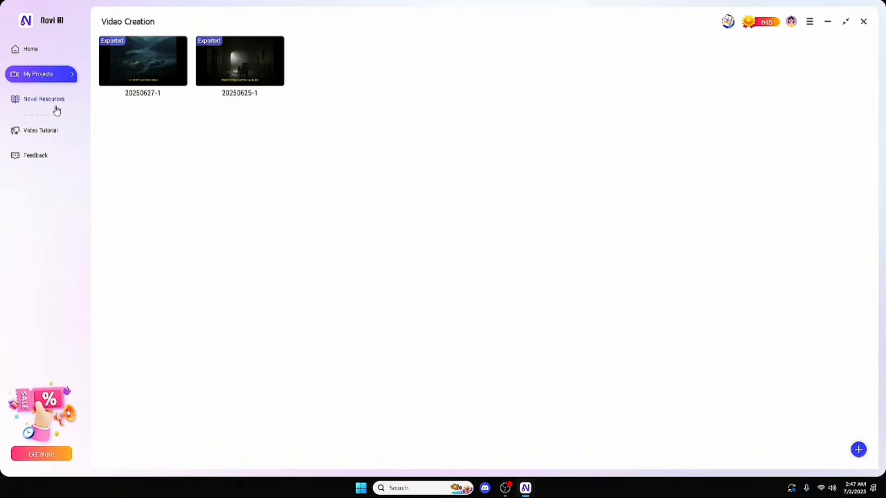
left_click(44, 49)
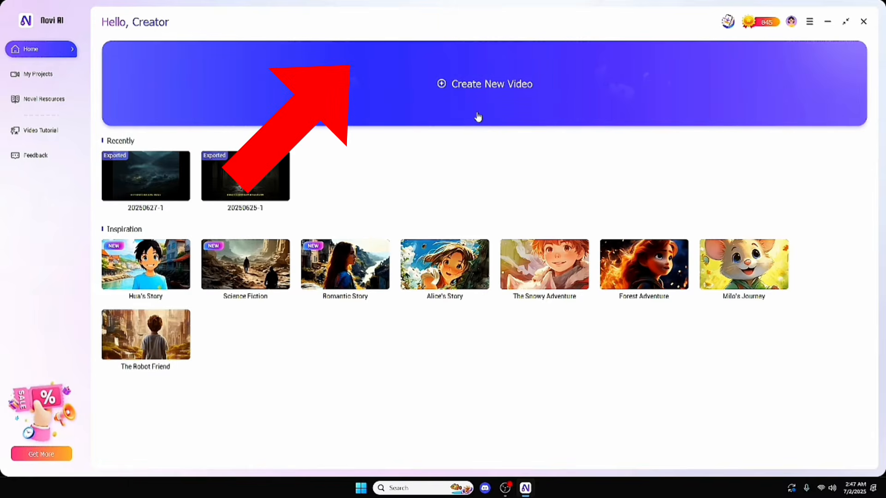
left_click(466, 101)
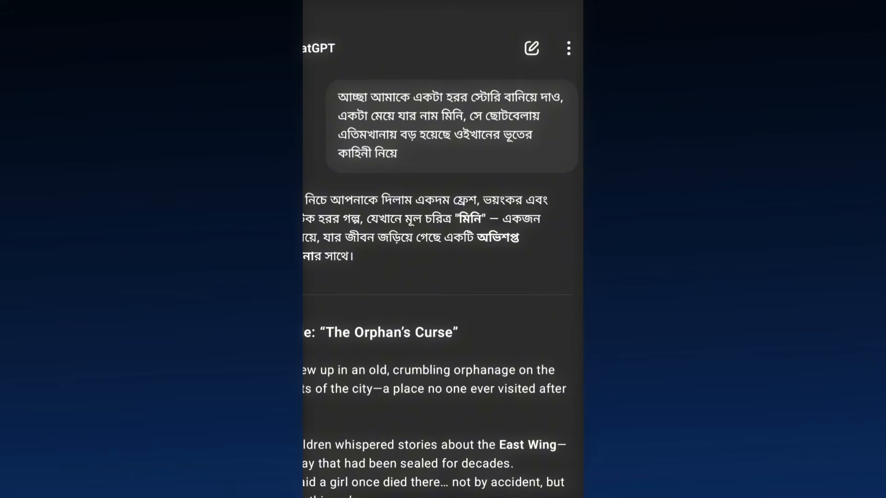
Step: In ChatGPT, select the English text of the horror story "The Orphan's Curse" from the response
scroll(441, 249, "down", 5)
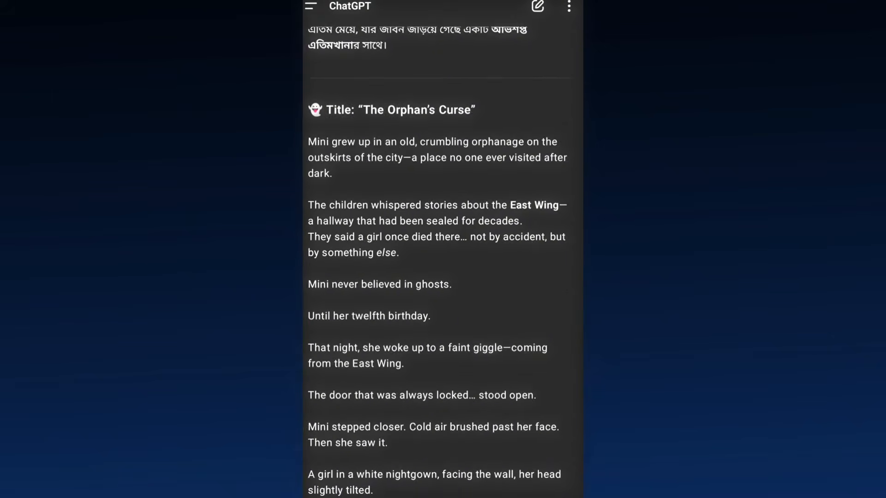
left_click(320, 92)
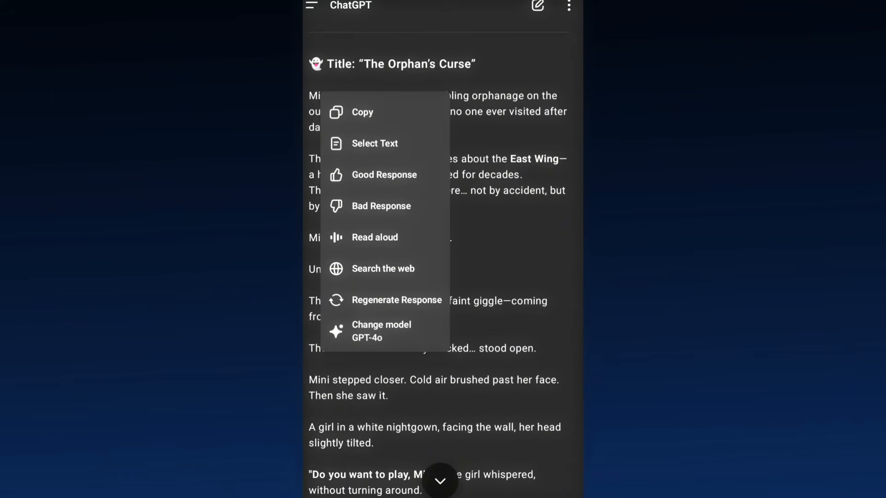
left_click(375, 143)
scroll(441, 249, "down", 2)
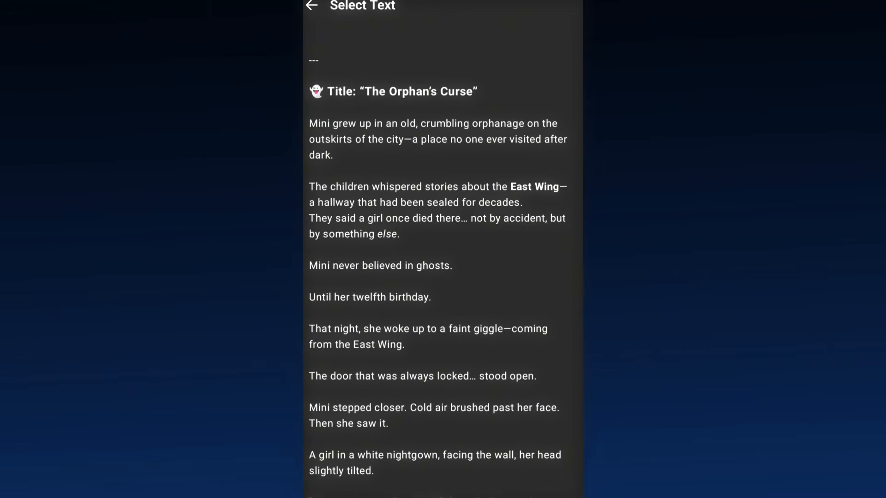
left_click_drag(319, 123, 517, 454)
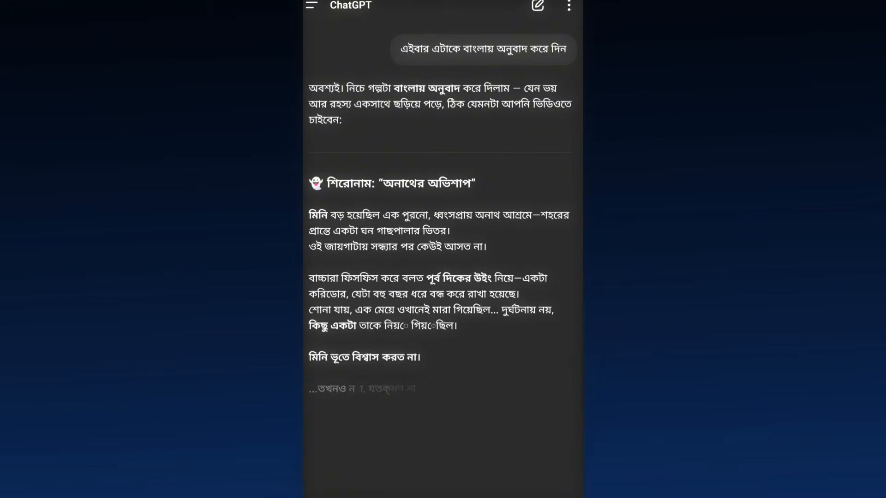
Step: Review the Bengali translation of the story and select its full text from the response
scroll(442, 259, "down", 10)
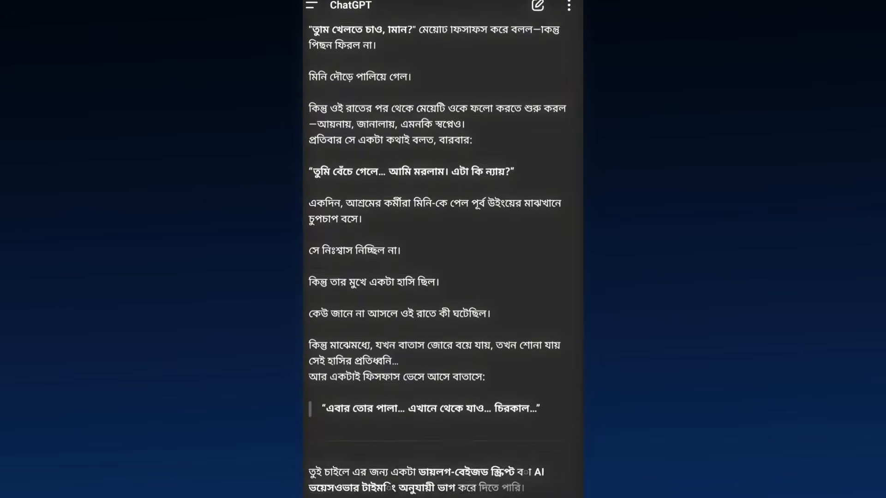
scroll(442, 259, "up", 10)
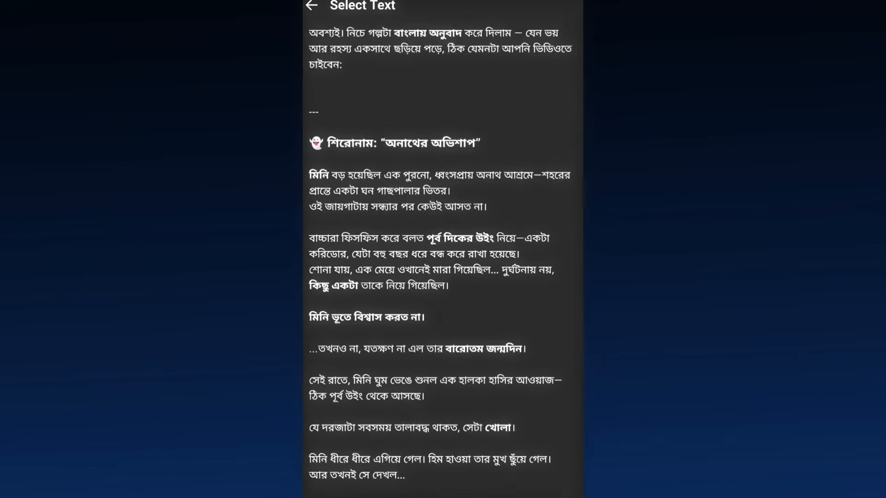
scroll(442, 277, "down", 2)
double_click(319, 107)
left_click_drag(337, 122, 427, 497)
scroll(442, 276, "down", 3)
left_click_drag(421, 337, 494, 406)
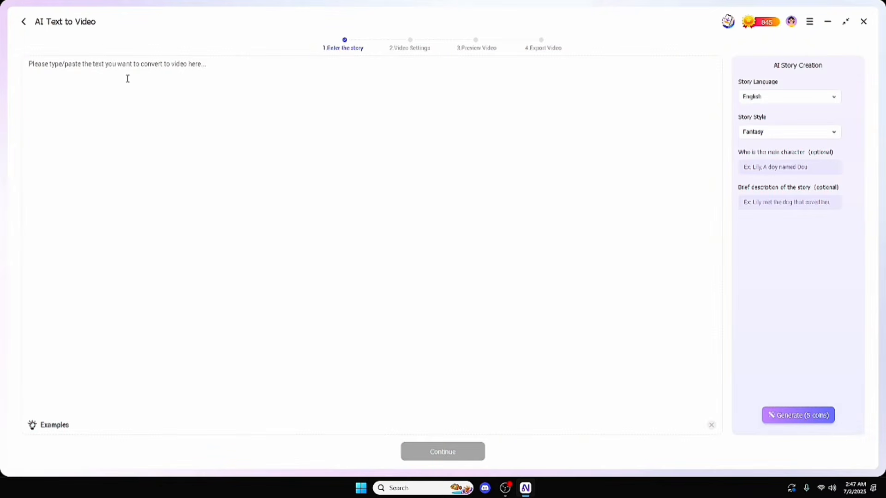
Step: Enter the English orphanage story about Mini as the video text in Novi AI and set the story style to Thriller
type("Mini grew up in an old, crumbling orphanage on the outskirts of the city—a place no one ever visited after dark.  The children whispered stories about the East Wing—a hallway that had been sealed for decades. They said a girl once died there... not by accident, but by something else.  Mini never believed in ghosts.  Until her twelfth birthday.  That night, she woke up to a faint giggle—coming from the East Wing.  The door that was always locked... stood open.  Mini stepped closer. Cold air brushed past her face. Then she saw it.  A girl in a white nightgown, facing the wall, her head slightly tilted.  \"Do you want to play, Mini?\" the girl whispered, without turning around.  Mini ran.  But after that night, the girl followed her—appearing in windows, mirrors, and even her dreams. She'd whisper the same line, again and again:  \"You lived. I didn't. That's not fair.\"  One night, the staff found Mini sitting silently in the middle of the East Wing.  She wasn't breathing.  But she was smiling.  No one knows what really happened that night.  But sometimes, when the wind howls, a giggle echoes through the hall, followed by a voice whispering:  > \"Now it's your turn to stay here... forever.\"")
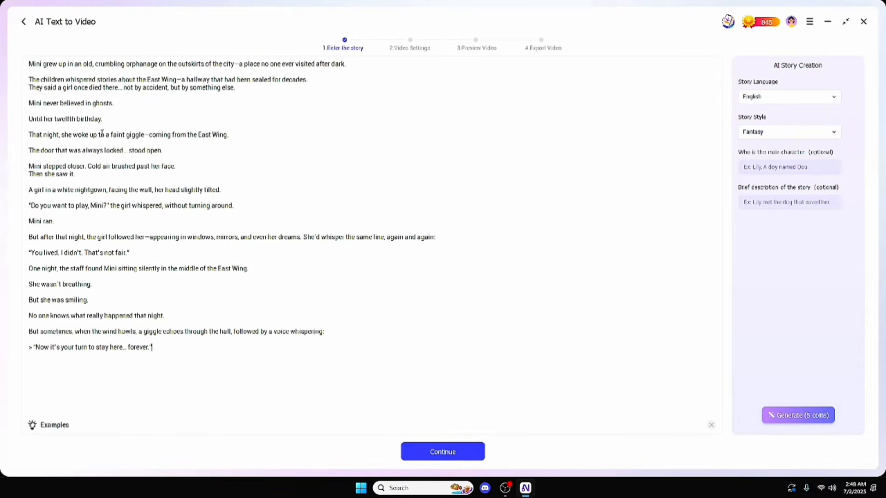
left_click(789, 132)
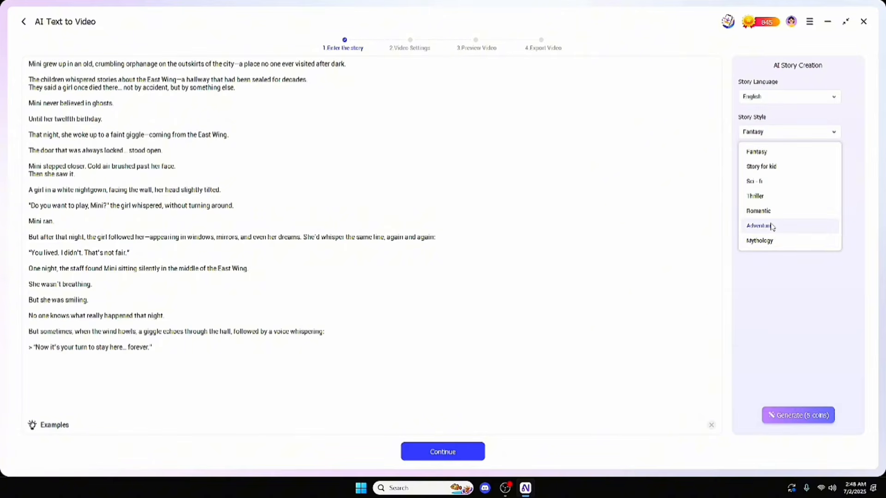
left_click(778, 197)
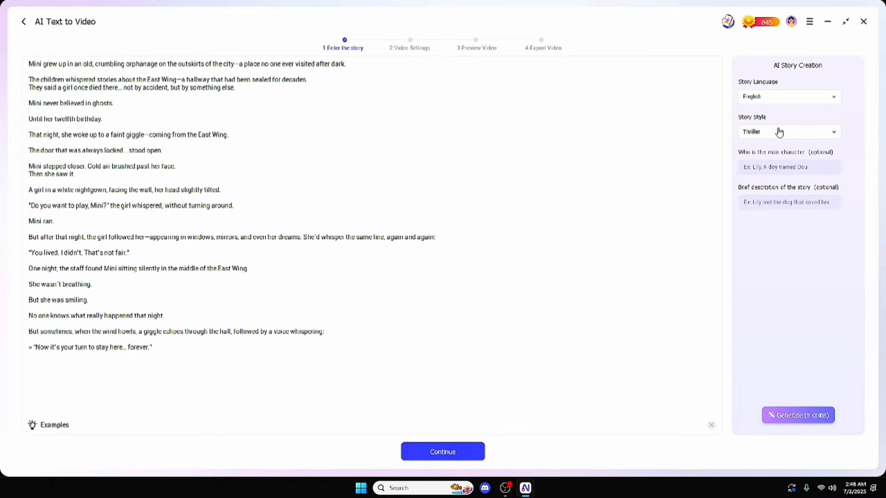
left_click(453, 452)
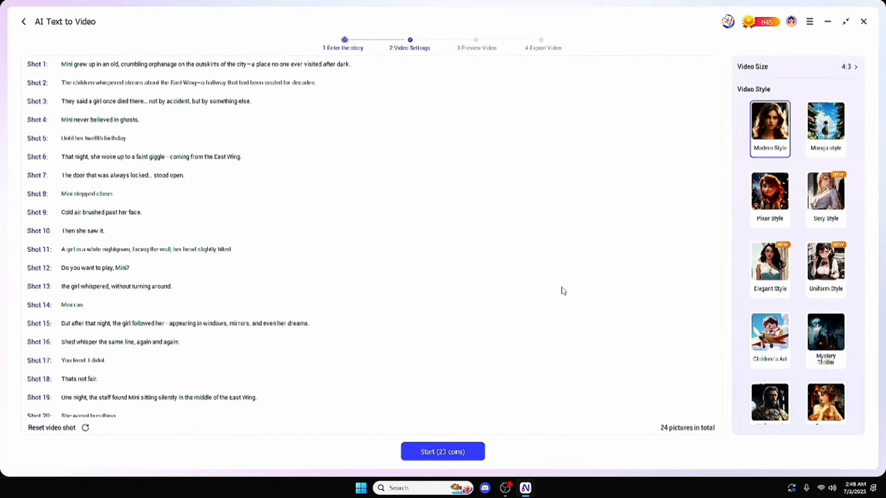
Step: Review the shot list, choose the Mystery Thriller video style and start generating the video
scroll(333, 155, "down", 2)
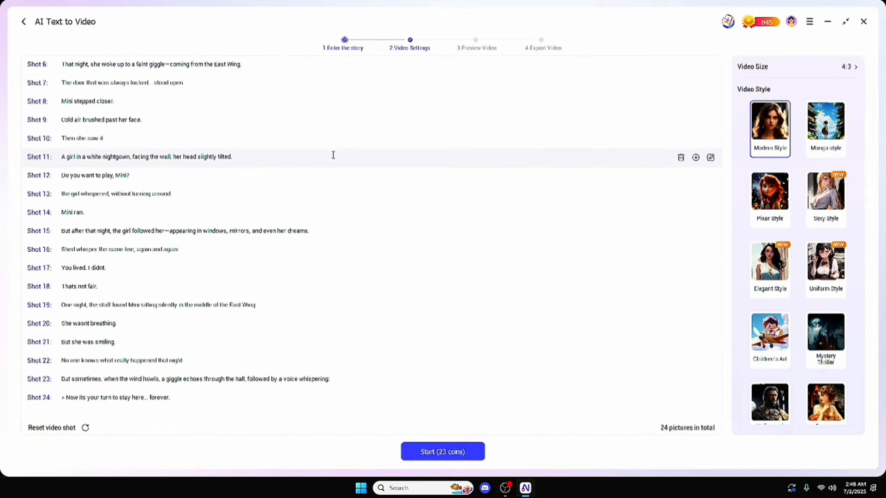
scroll(337, 166, "up", 2)
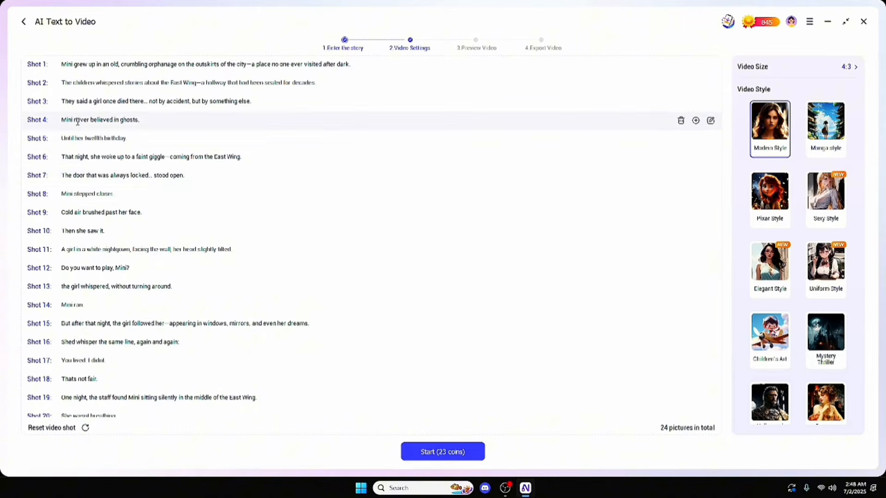
scroll(253, 271, "down", 2)
scroll(91, 395, "up", 2)
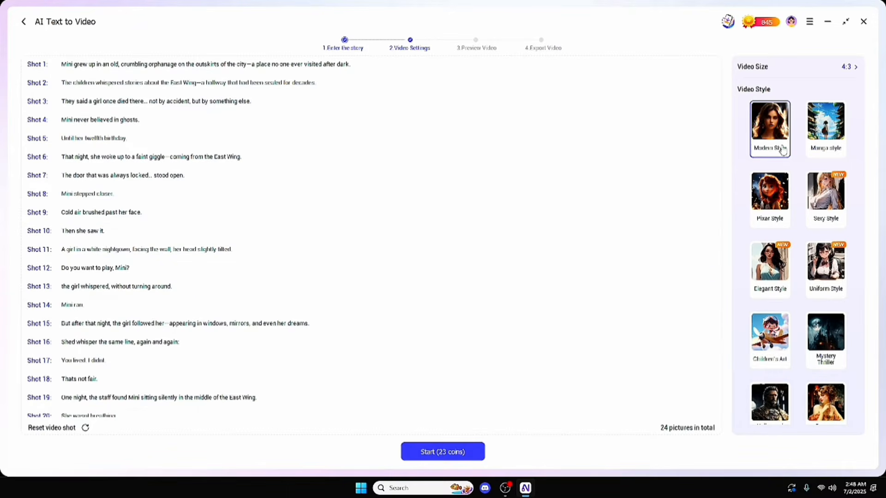
left_click(826, 138)
left_click(772, 211)
scroll(772, 211, "down", 1)
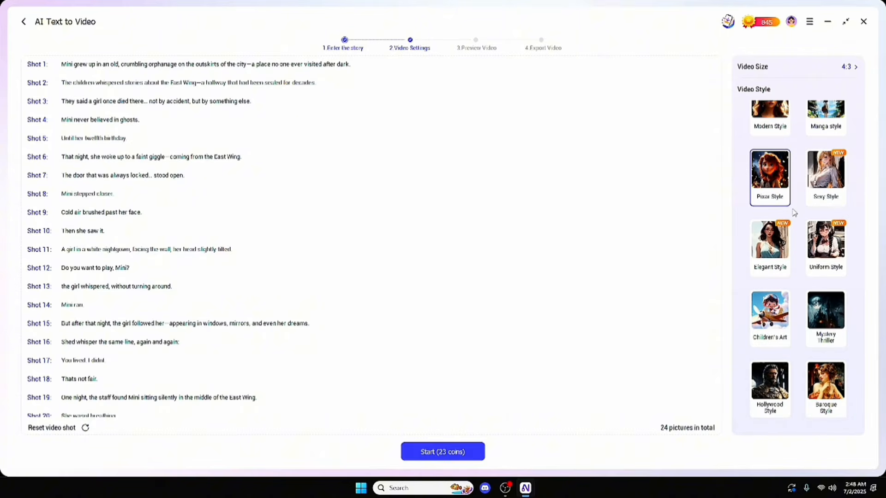
left_click(832, 187)
left_click(819, 319)
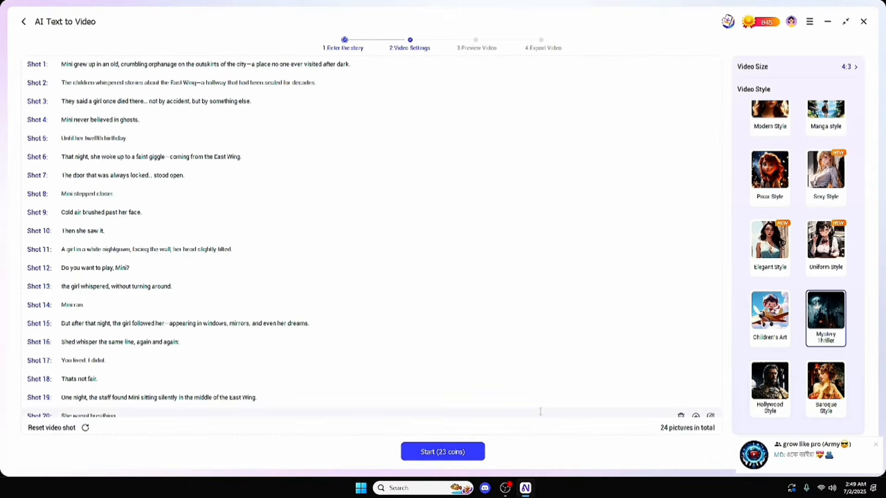
left_click(455, 458)
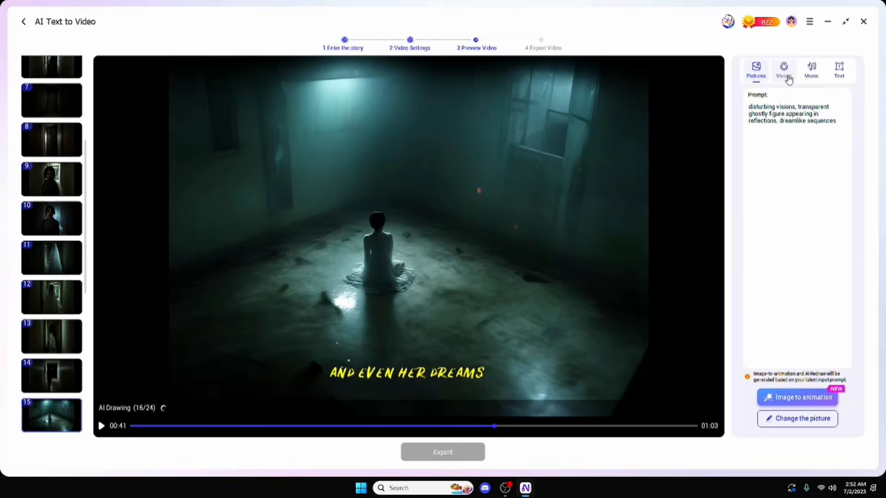
Step: Disable the AI voice-over for the generated video
left_click(784, 74)
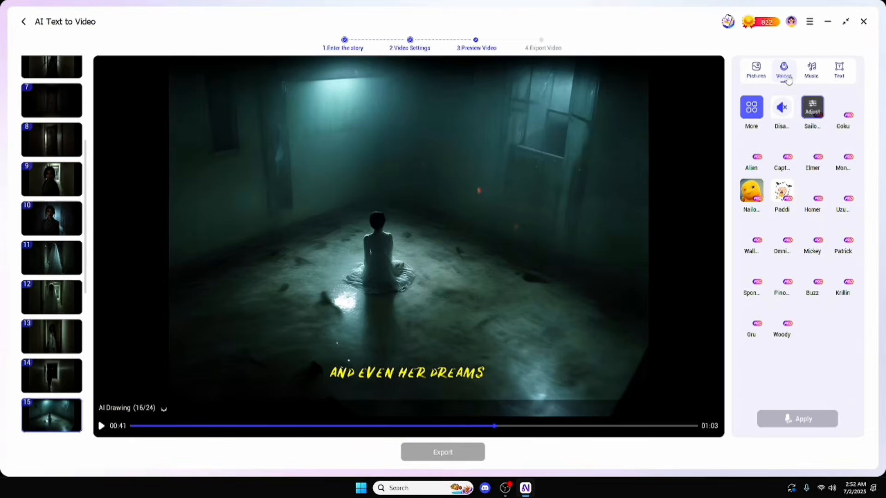
left_click(753, 109)
left_click(463, 221)
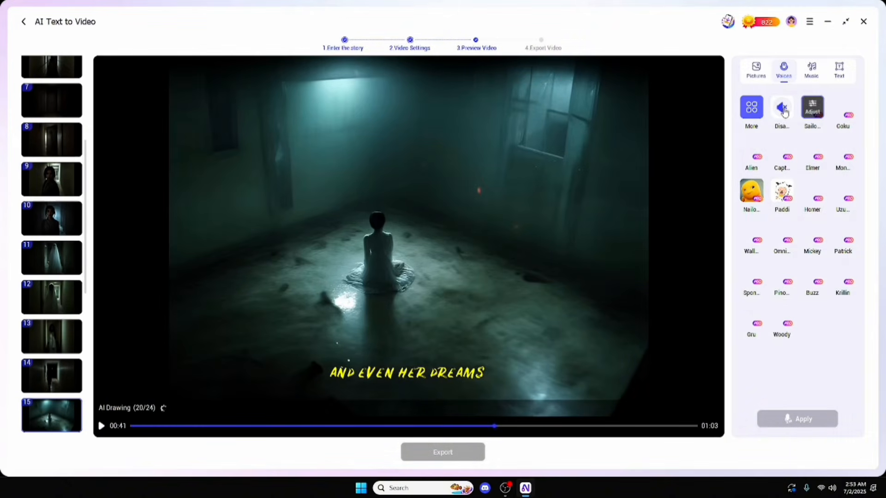
left_click(784, 110)
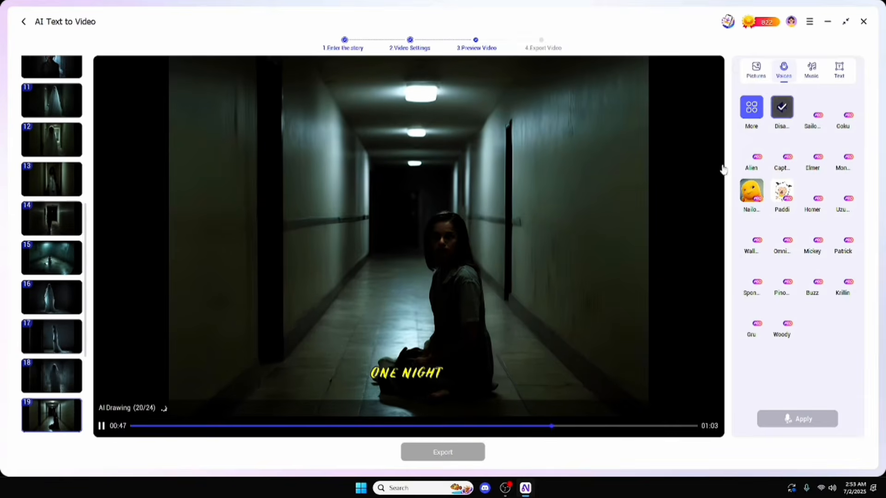
Step: Set the volume of the Soul background music to 0 and open the subtitle text settings
left_click(812, 69)
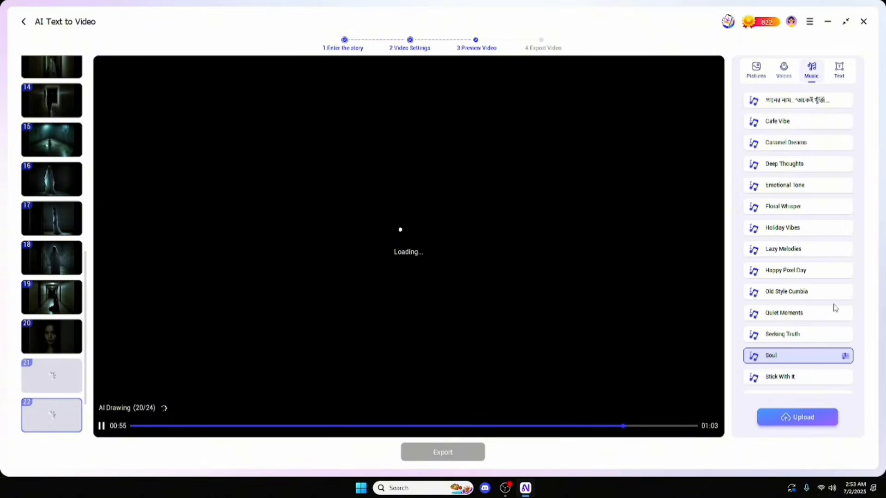
left_click(845, 356)
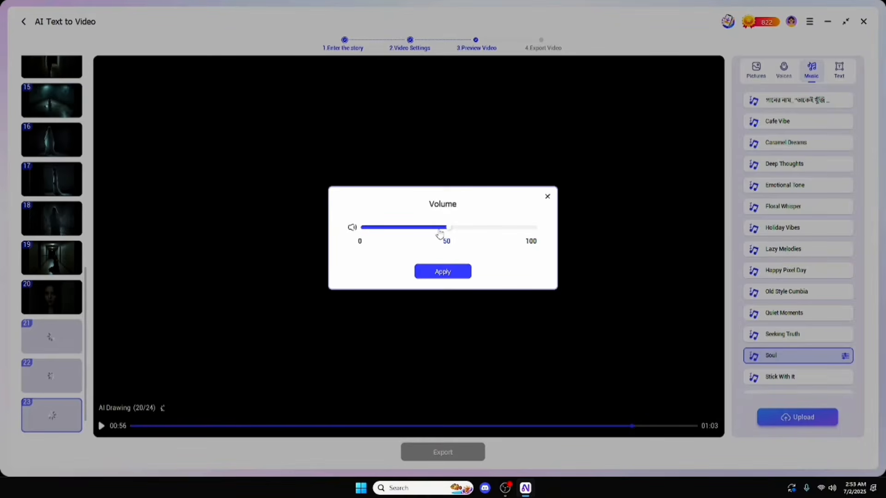
left_click_drag(448, 228, 322, 245)
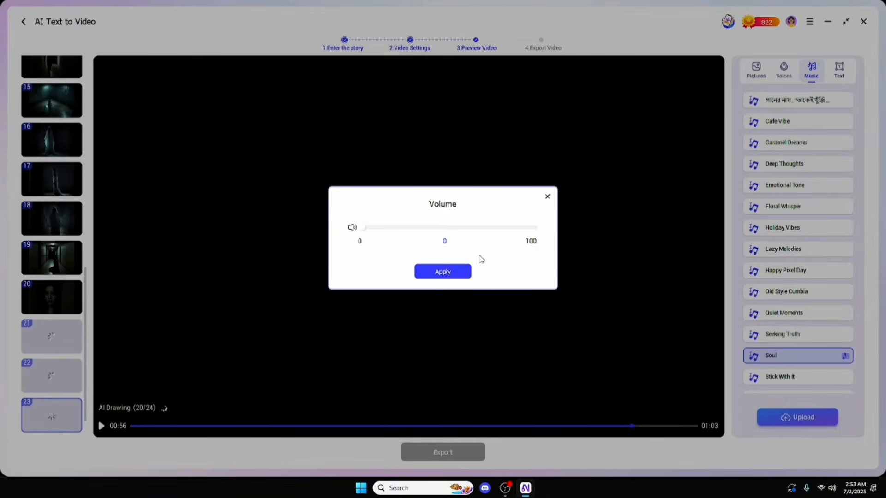
left_click(451, 275)
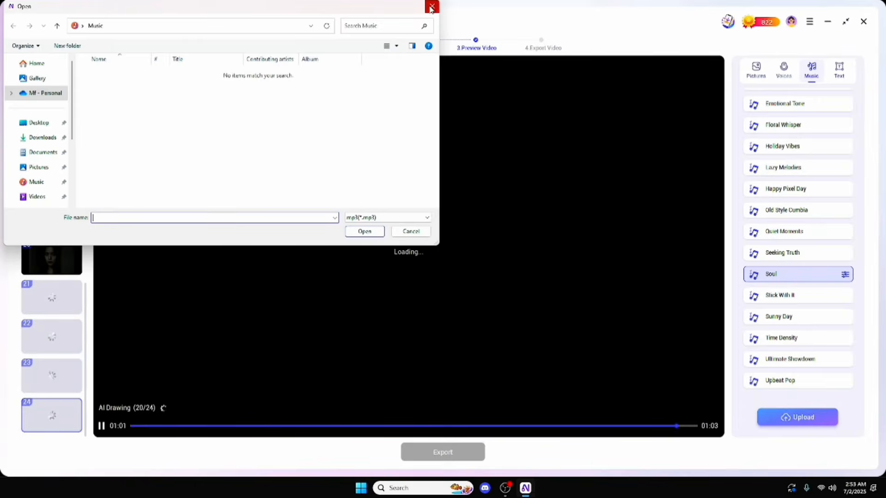
left_click(432, 6)
left_click(839, 70)
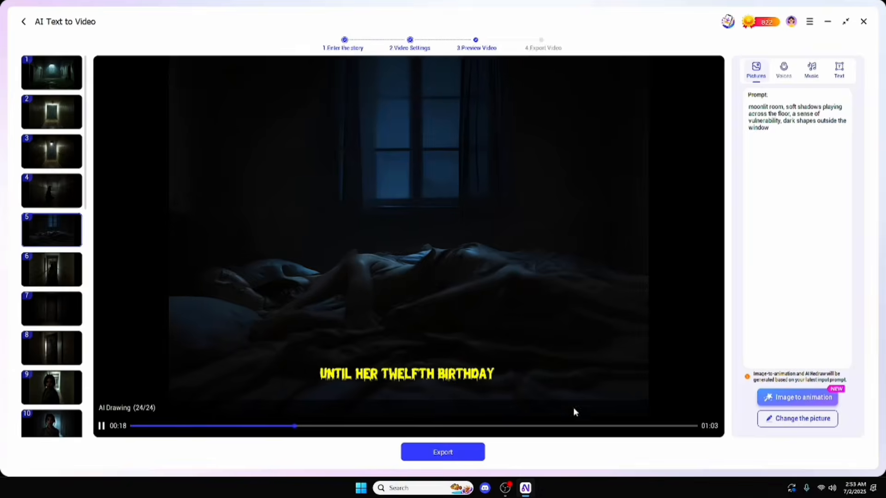
Step: Convert only the picture of shot 9, "Cold air brushed past her face", into an animation
left_click(51, 389)
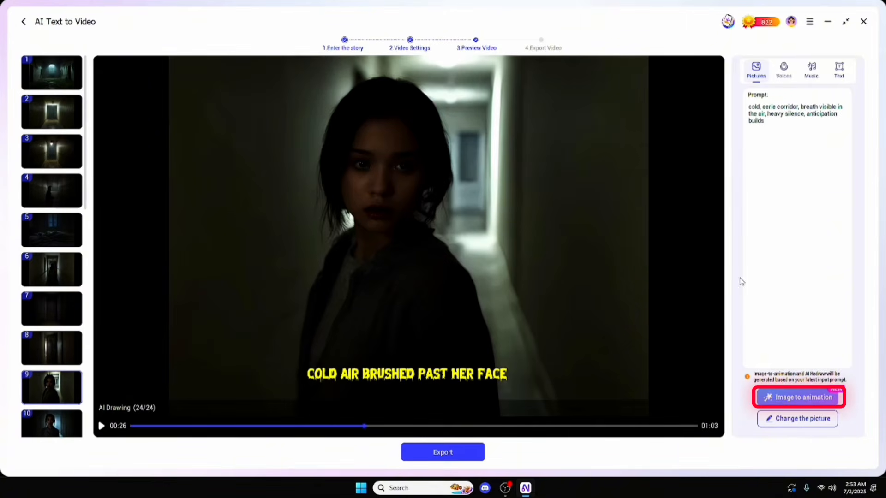
left_click(799, 398)
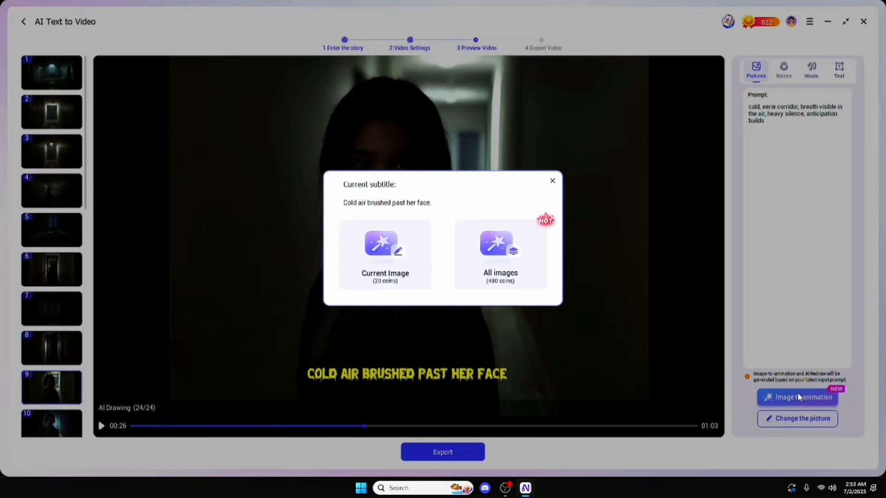
left_click(379, 273)
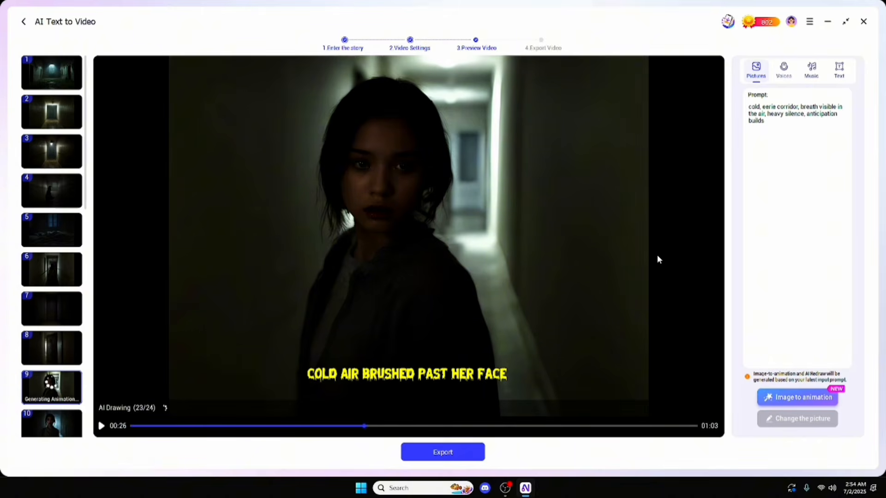
Step: Play back shot 9 in the preview to check its animation
left_click(101, 427)
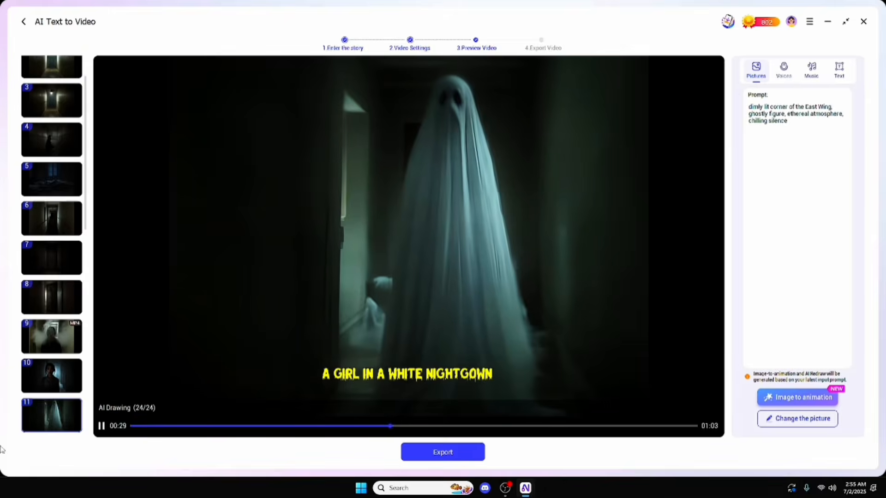
left_click(50, 374)
left_click(58, 350)
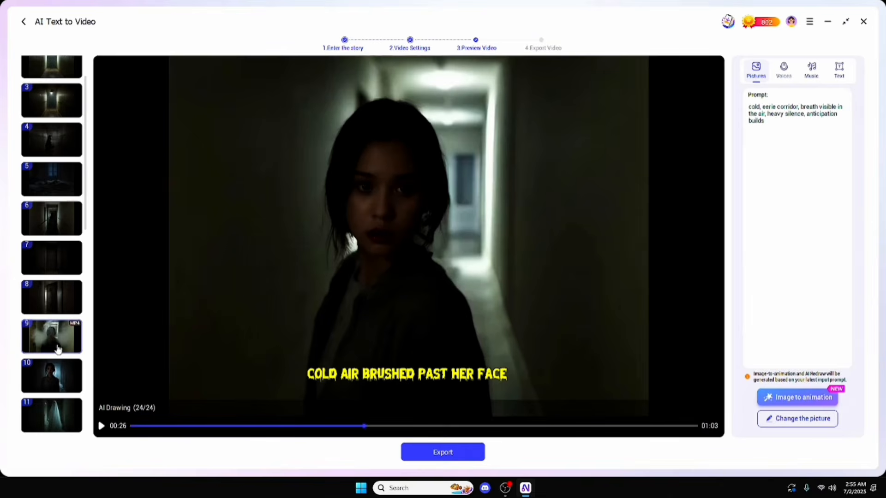
left_click(100, 427)
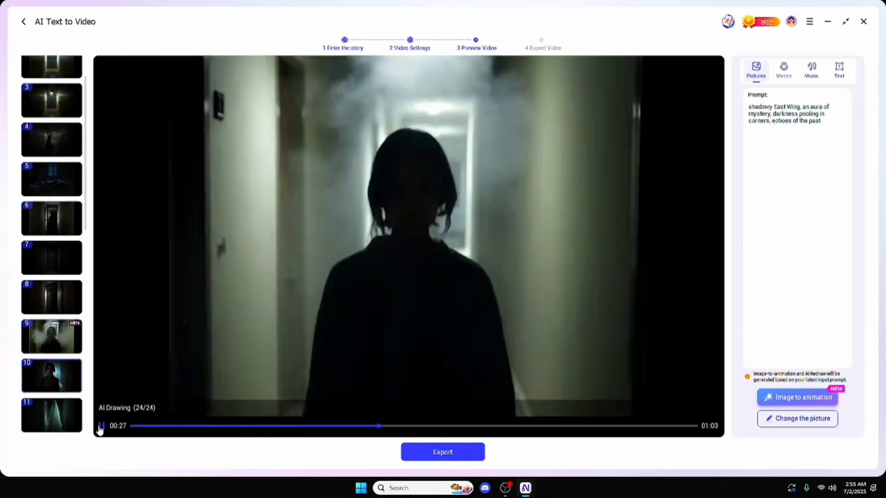
Step: Choose the folder for saving the finished horror story video and export it
left_click(442, 452)
left_click(534, 248)
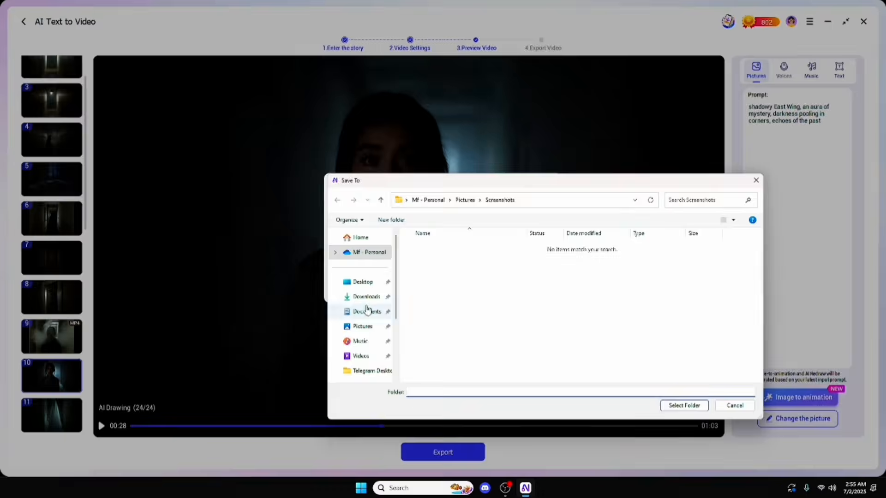
left_click(682, 404)
left_click(443, 282)
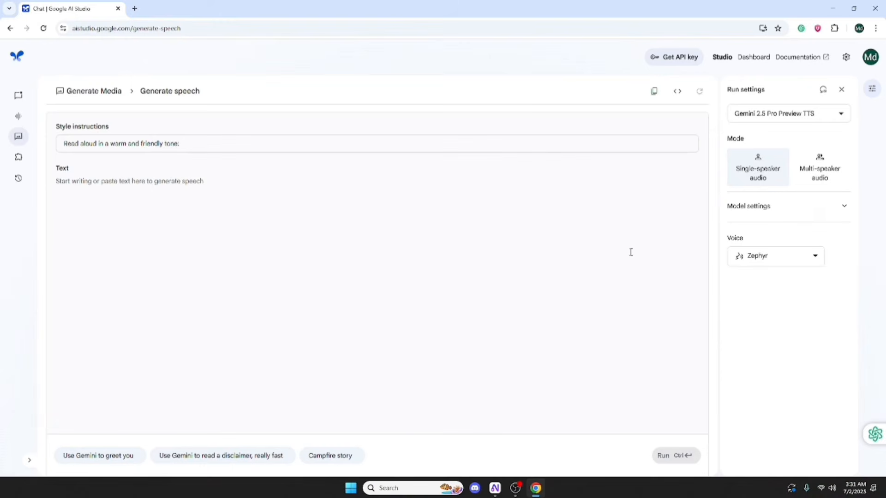
Step: On Google AI Studio's Generate speech page, sample several voices, including Kore and Charon, and select Charon for the single-speaker audio
left_click(738, 257)
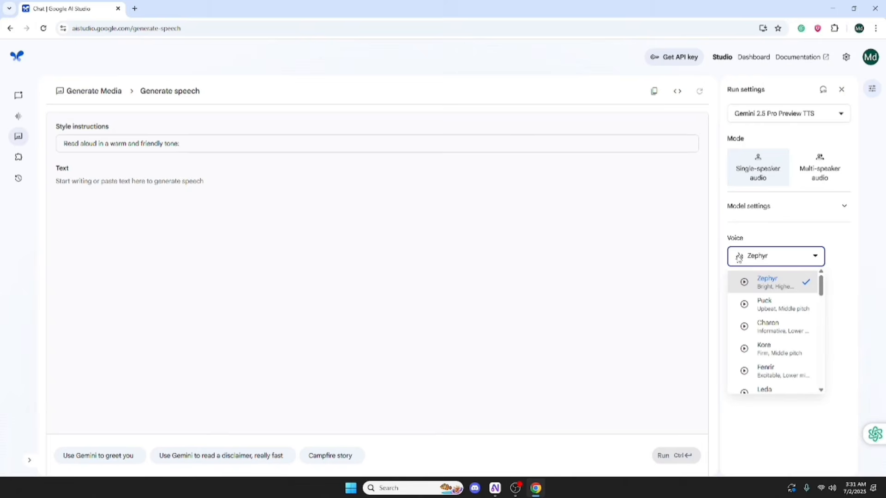
left_click(741, 284)
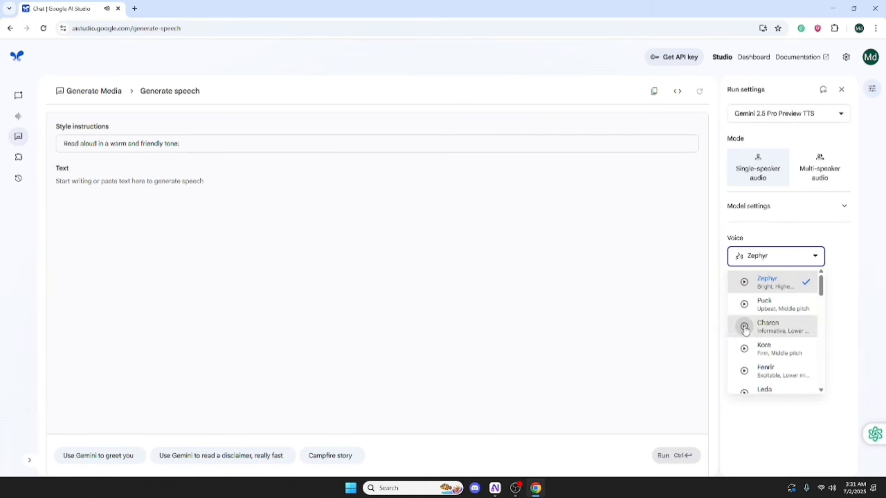
scroll(745, 329, "down", 1)
left_click(745, 303)
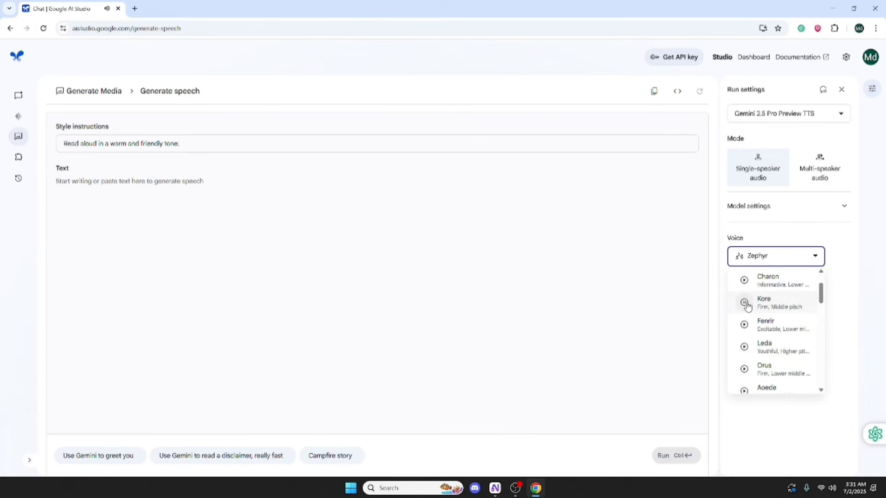
left_click(744, 280)
scroll(766, 314, "up", 2)
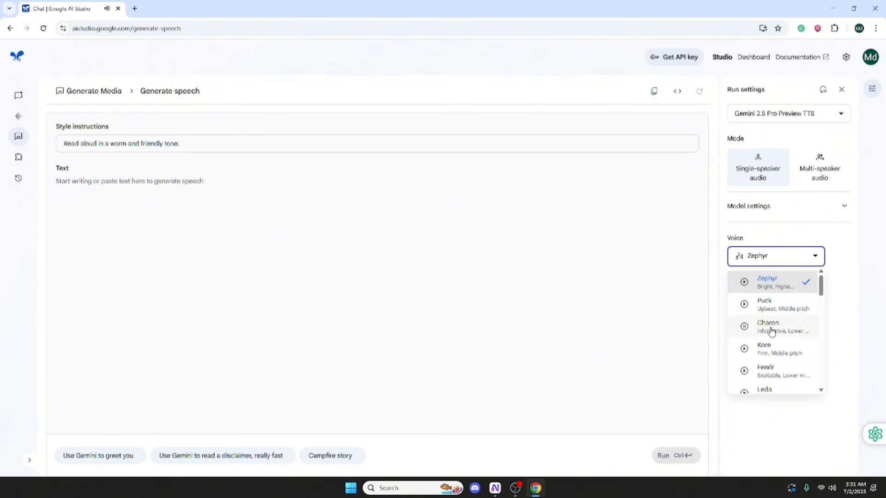
left_click(770, 329)
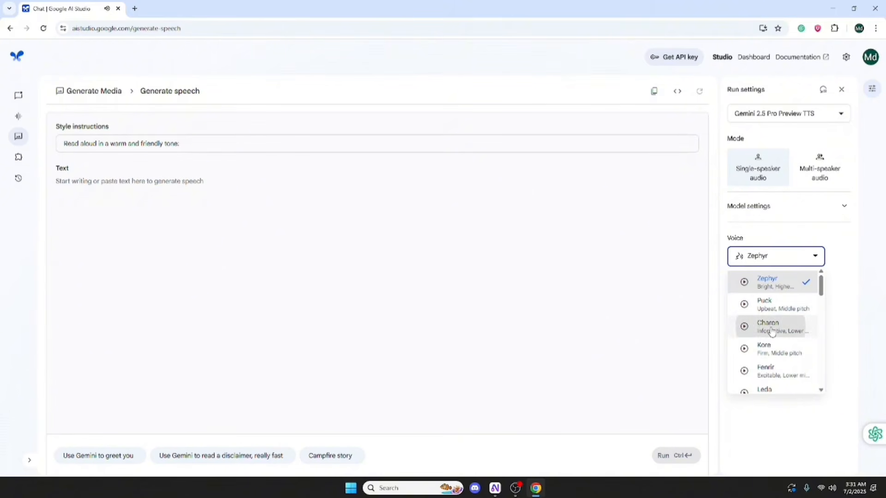
Step: Paste the Bengali horror story as the speech text and generate its audio
right_click(123, 189)
left_click(175, 292)
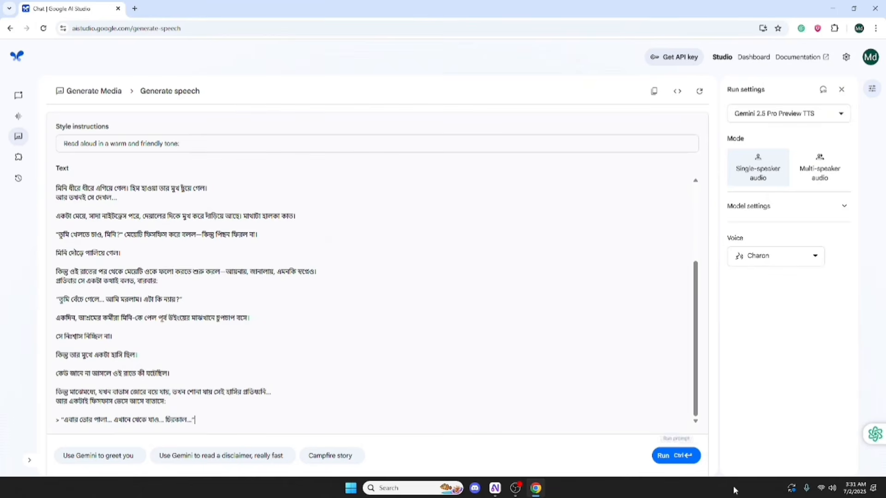
left_click(687, 457)
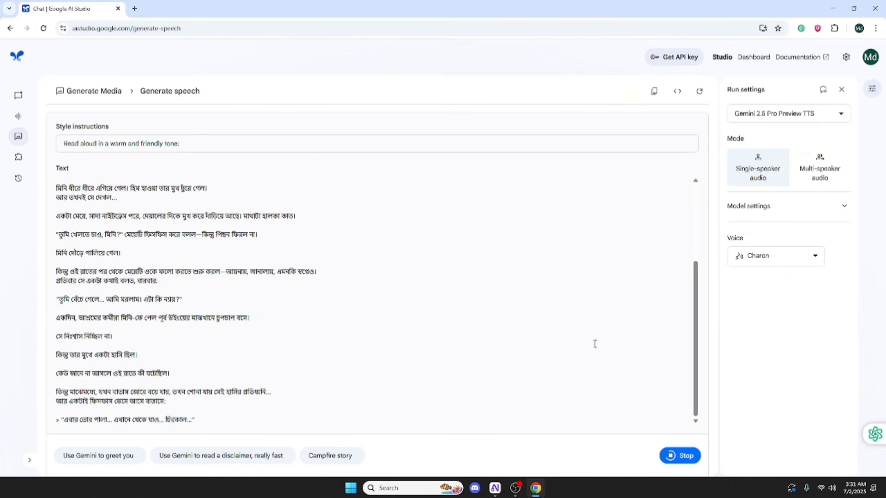